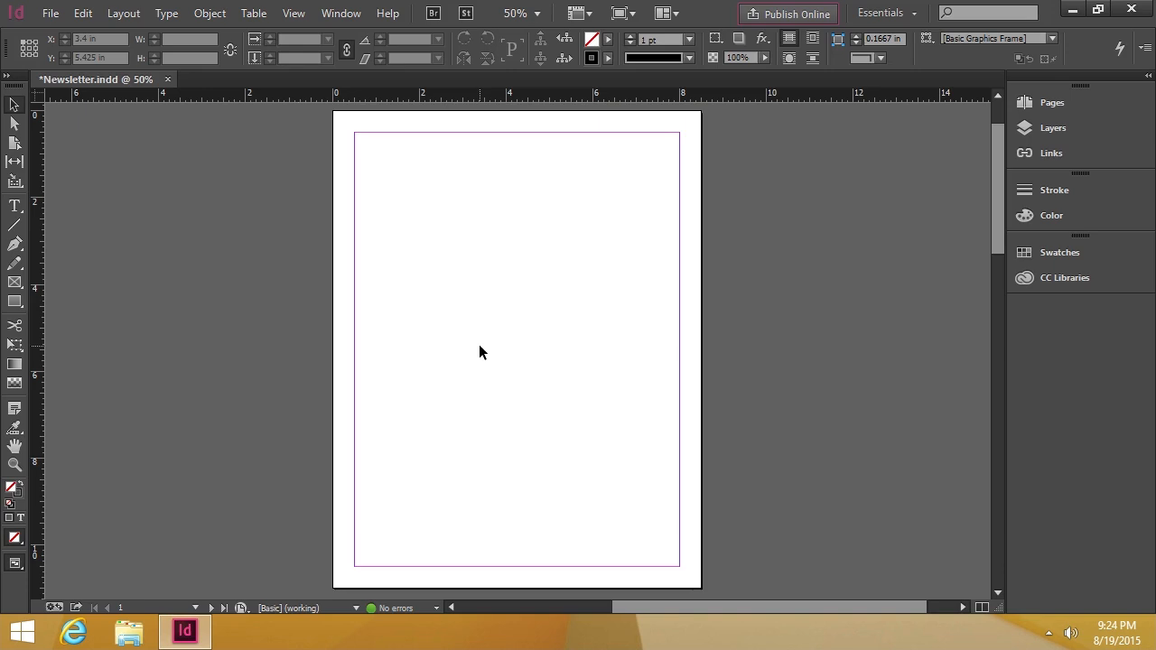
# Show the document grid over the newsletter page and pasteboard.
pyautogui.click(292, 12)
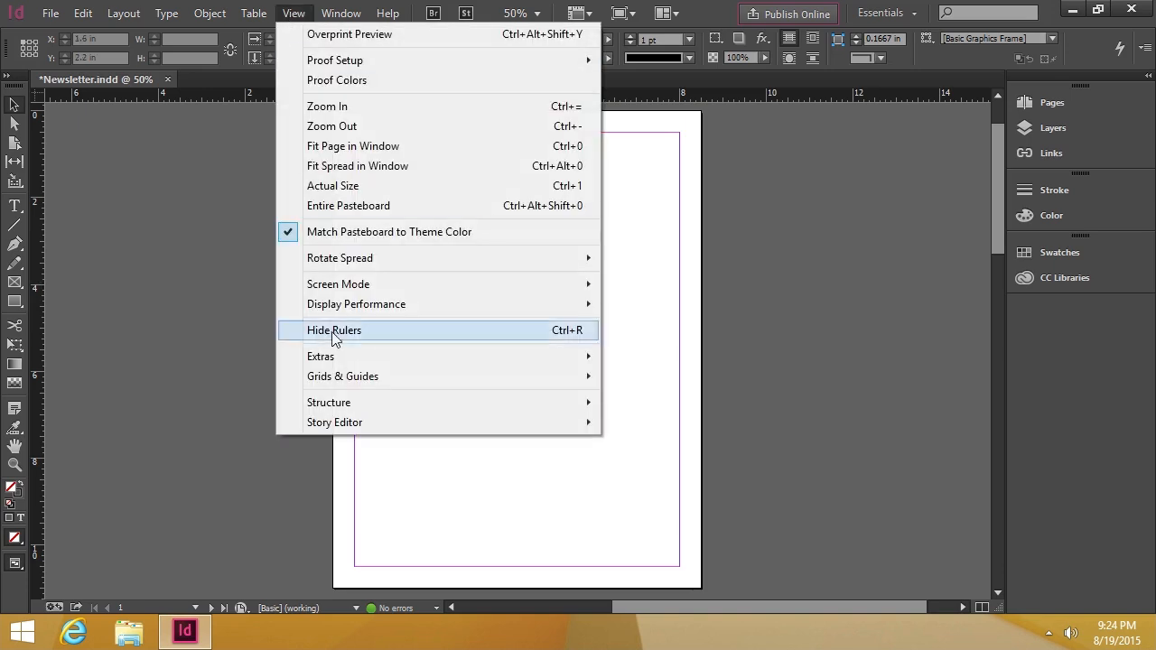
pyautogui.moveTo(369, 386)
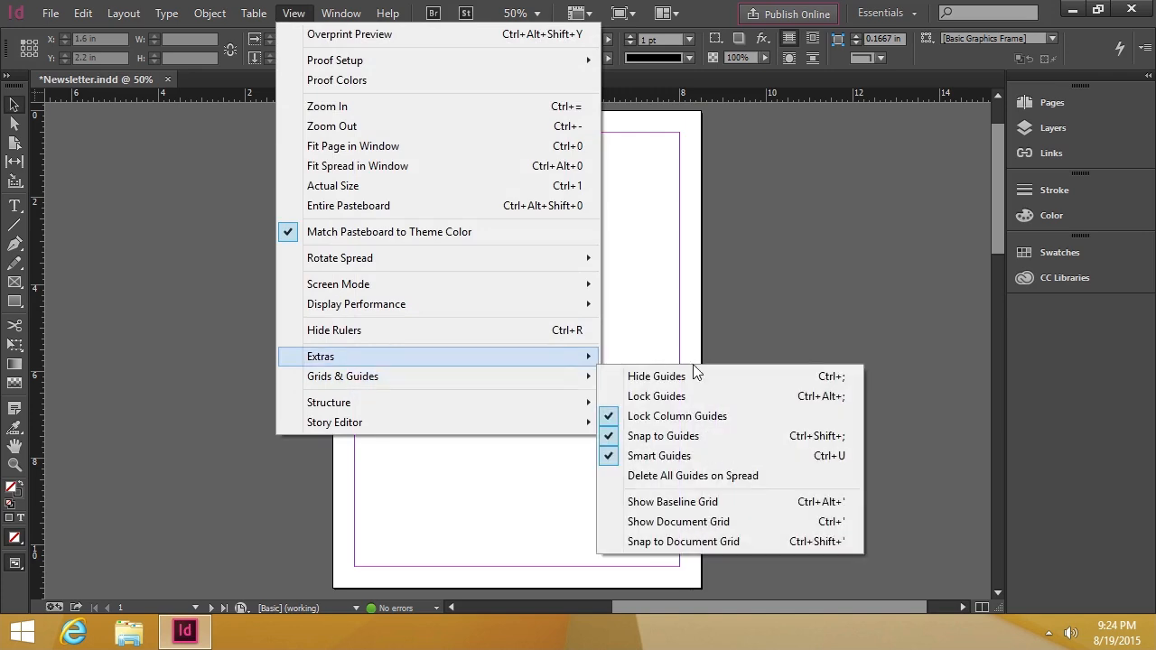
pyautogui.click(730, 530)
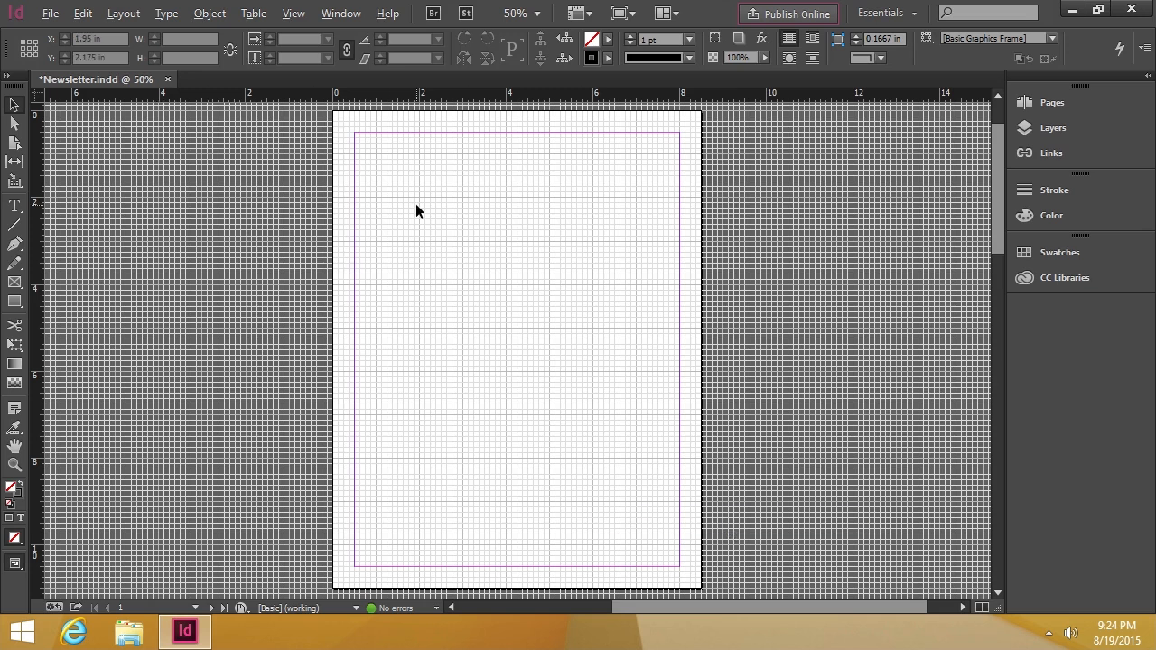
# Draw a rectangle about 0.76 in wide and 0.78 in high near X 1.17 in, Y 2.07 in.
pyautogui.scroll(3, 416, 203)
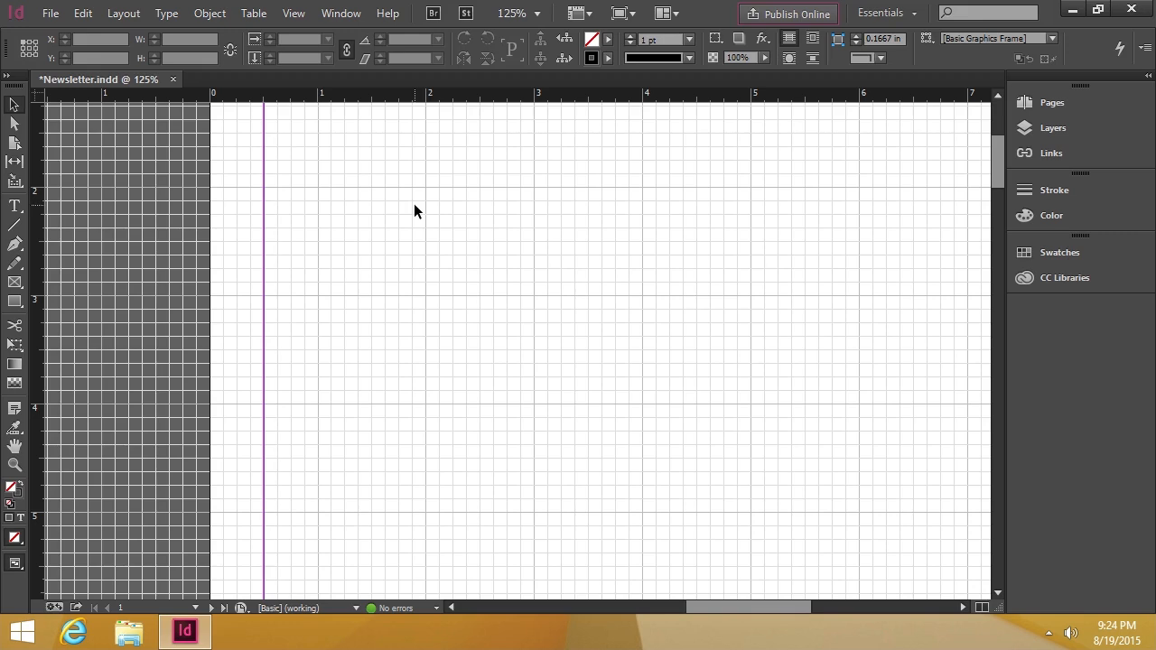
pyautogui.click(15, 303)
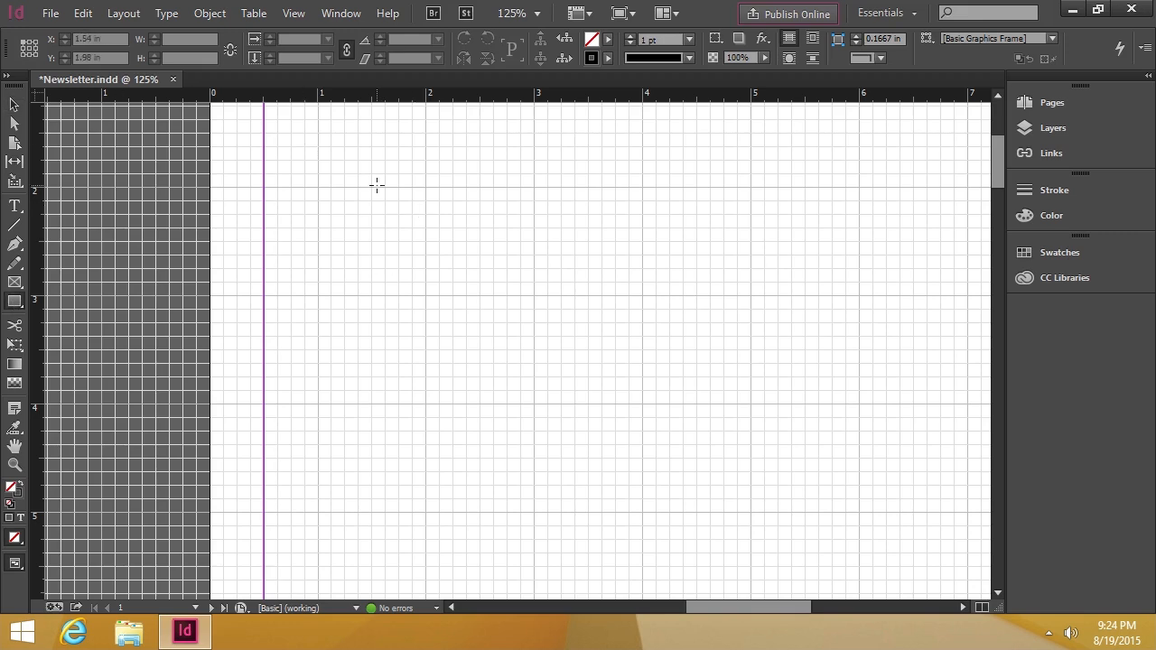
pyautogui.moveTo(337, 194); pyautogui.dragTo(419, 279)
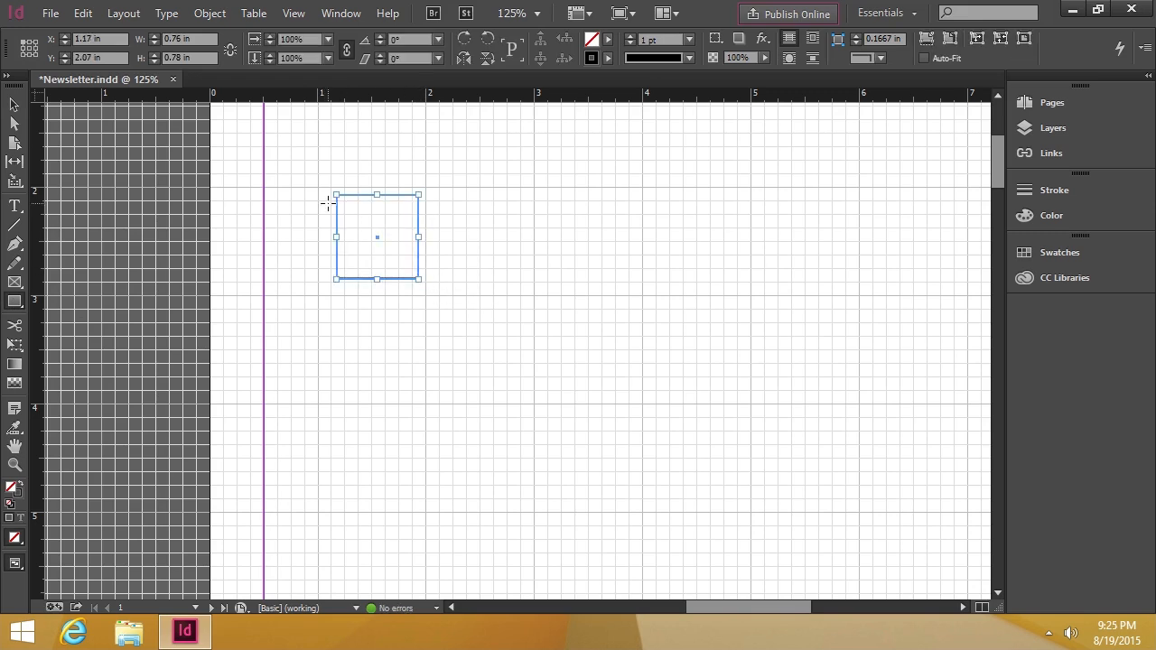
# Turn on snapping to the document grid.
pyautogui.scroll(4, 364, 194)
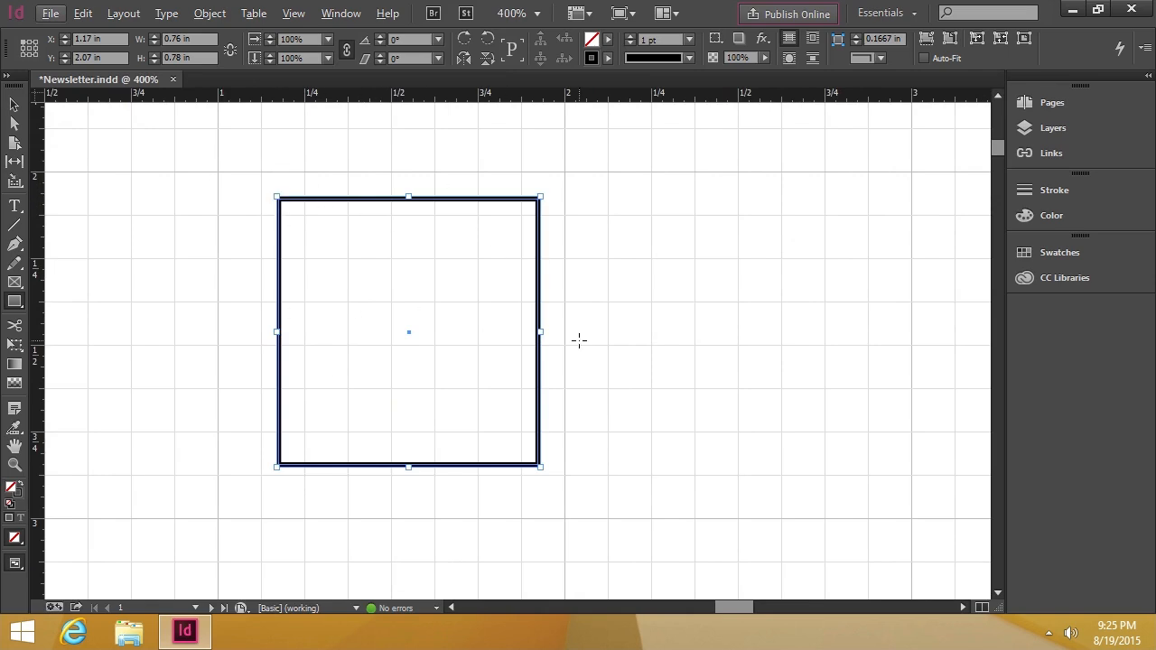
pyautogui.click(294, 13)
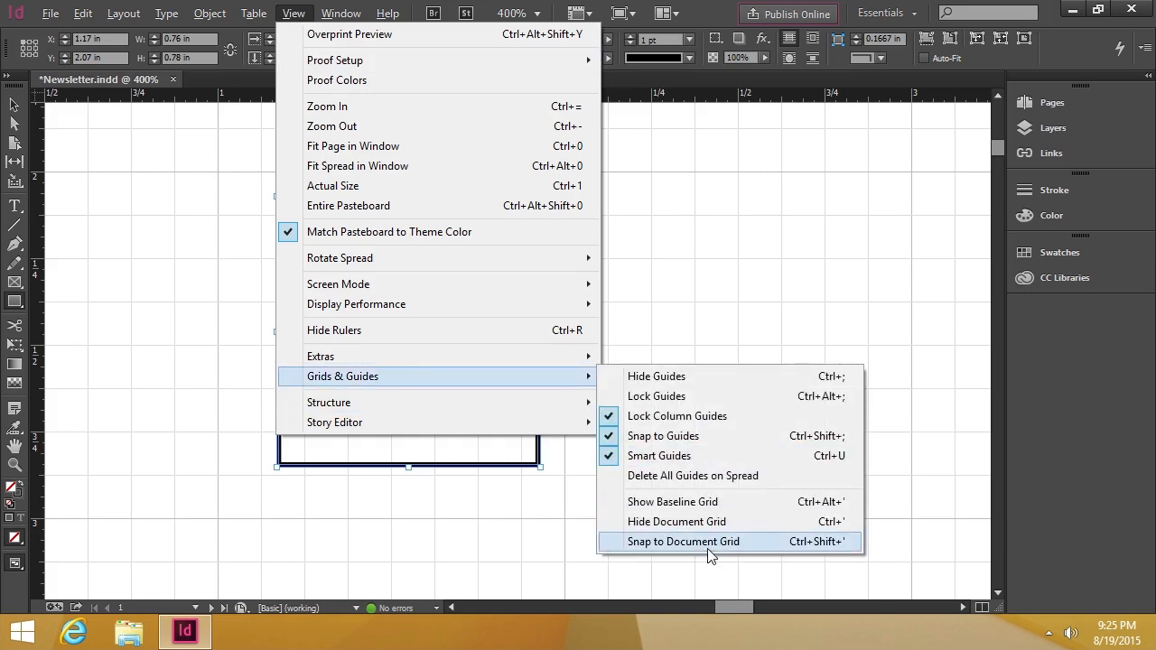
pyautogui.click(710, 552)
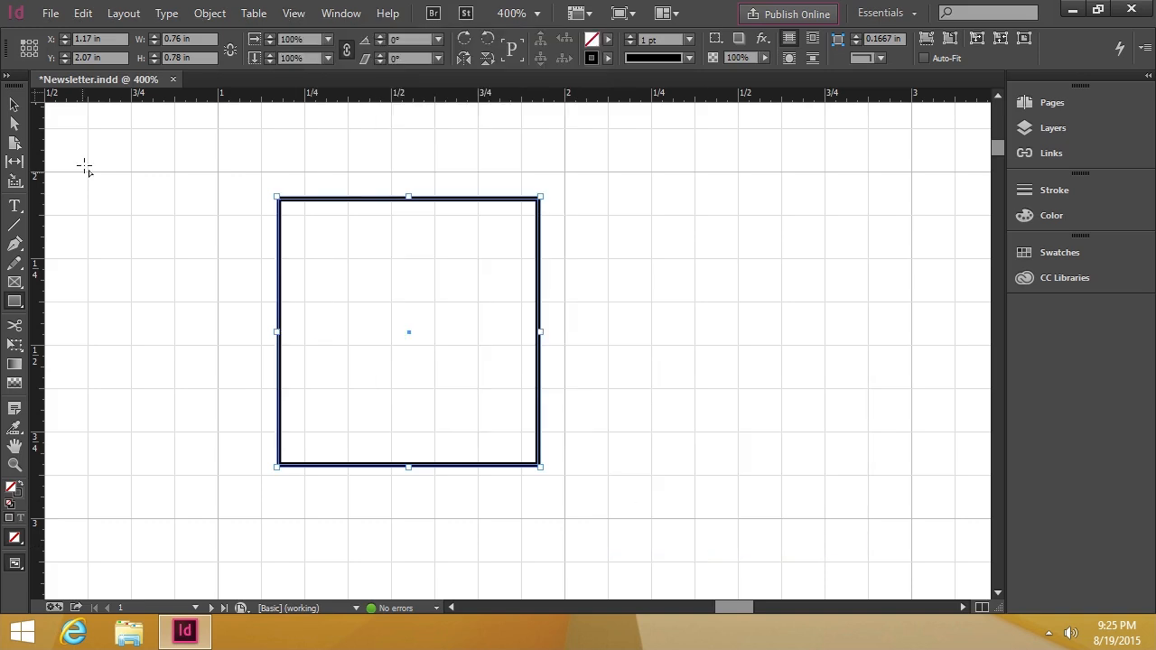
# Resize the rectangle to a 1 in square snapped to the gridlines, with its upper-left corner at X 1 in, Y 2 in.
pyautogui.click(16, 104)
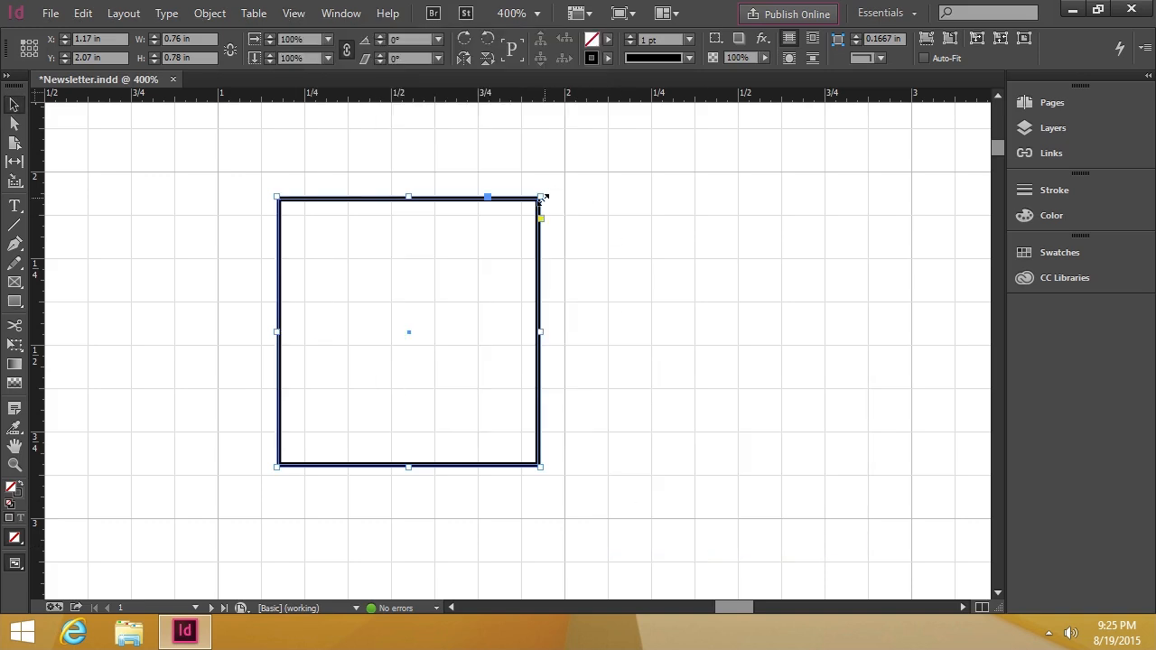
pyautogui.moveTo(540, 196); pyautogui.dragTo(564, 172)
pyautogui.moveTo(277, 173)
pyautogui.mouseDown()
pyautogui.moveTo(253, 187)
pyautogui.moveTo(261, 172)
pyautogui.mouseUp()
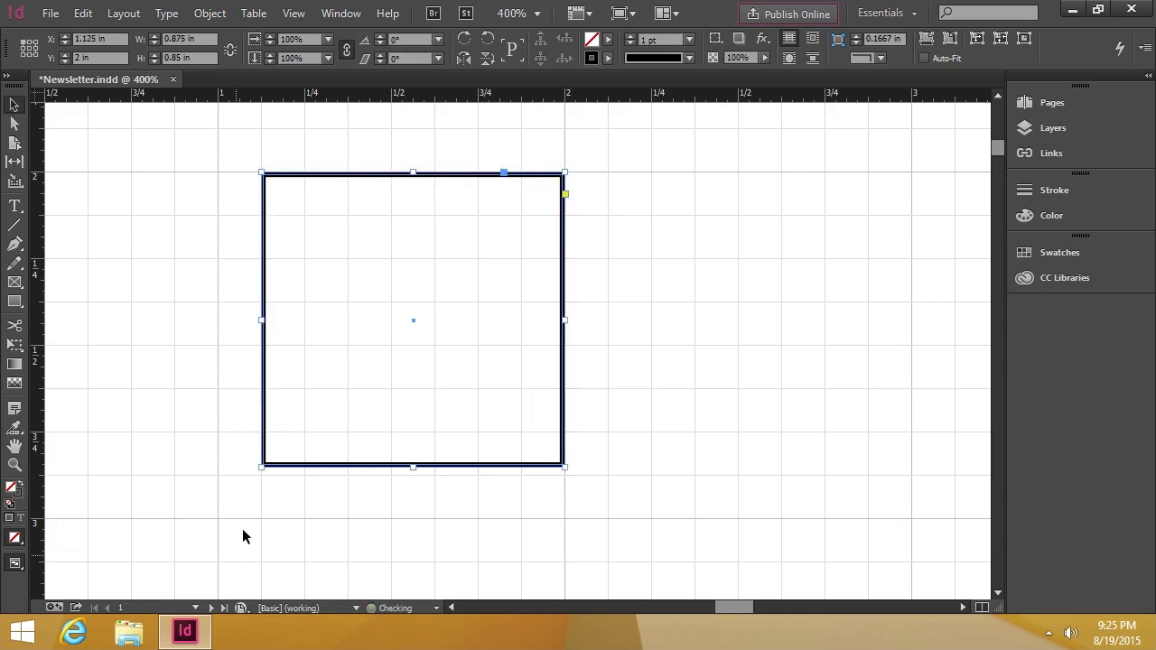
pyautogui.moveTo(263, 467)
pyautogui.mouseDown()
pyautogui.moveTo(245, 473)
pyautogui.moveTo(263, 474)
pyautogui.mouseUp()
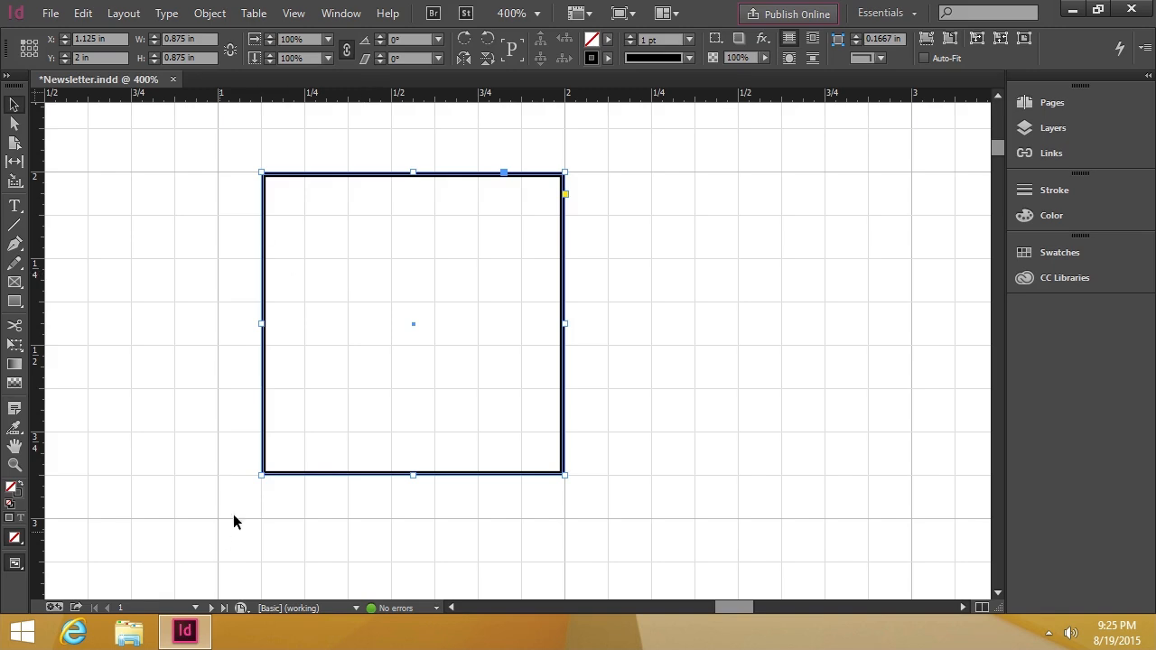
pyautogui.moveTo(262, 474); pyautogui.dragTo(224, 518)
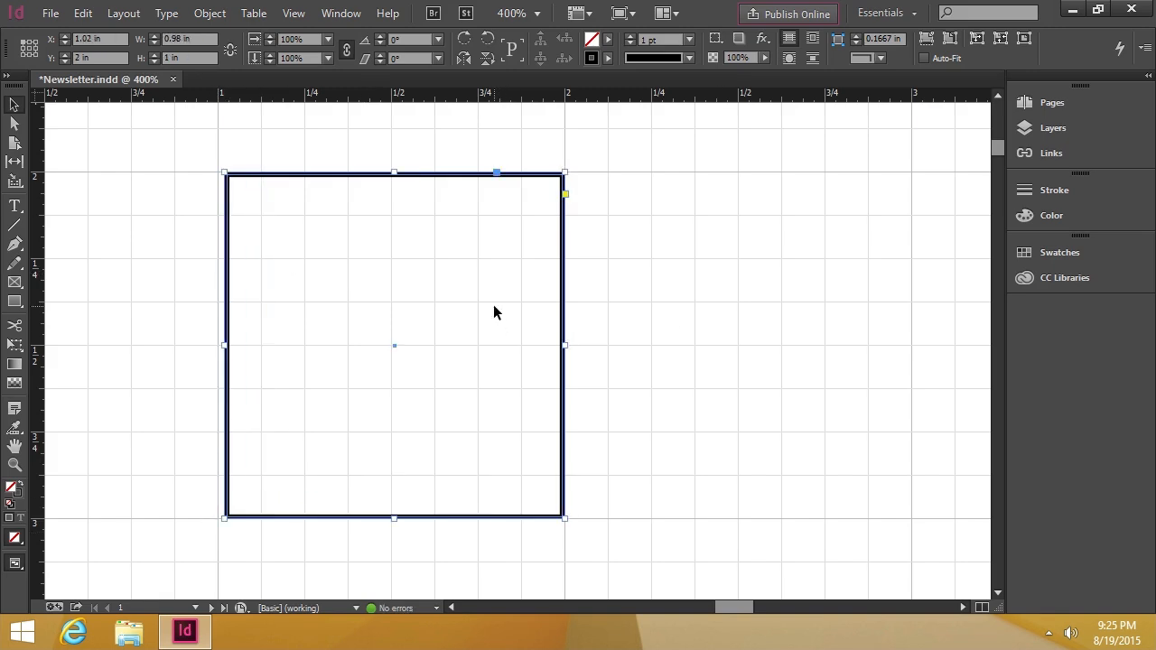
pyautogui.moveTo(226, 344); pyautogui.dragTo(219, 343)
pyautogui.hscroll(2, 334, 309)
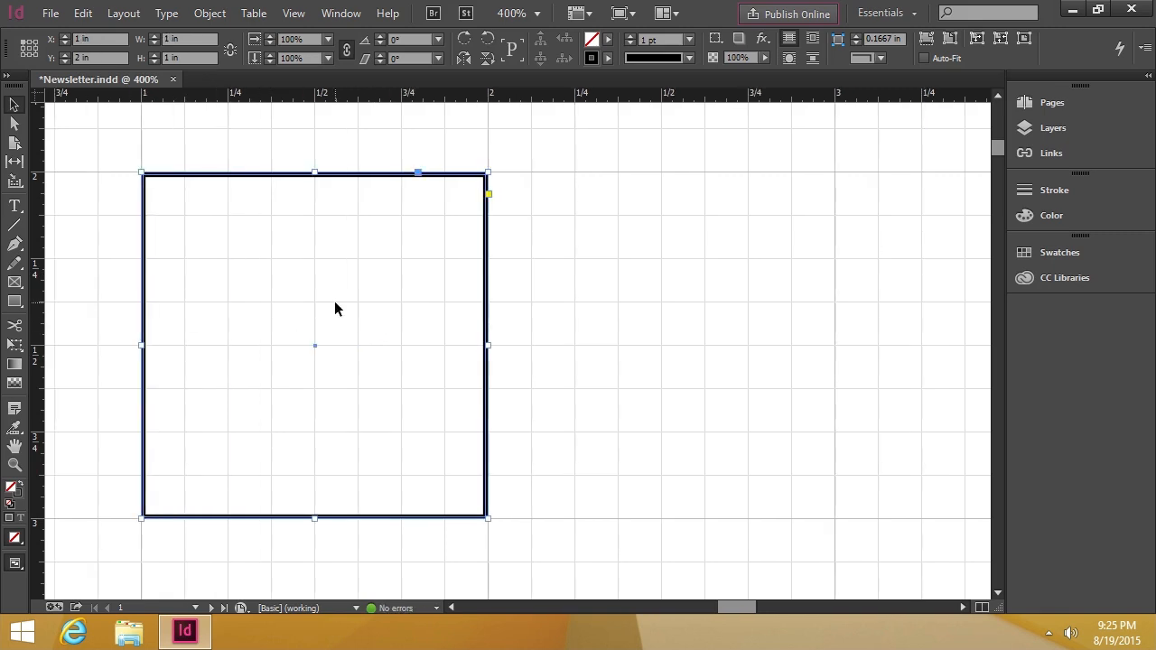
pyautogui.hscroll(-4, 334, 299)
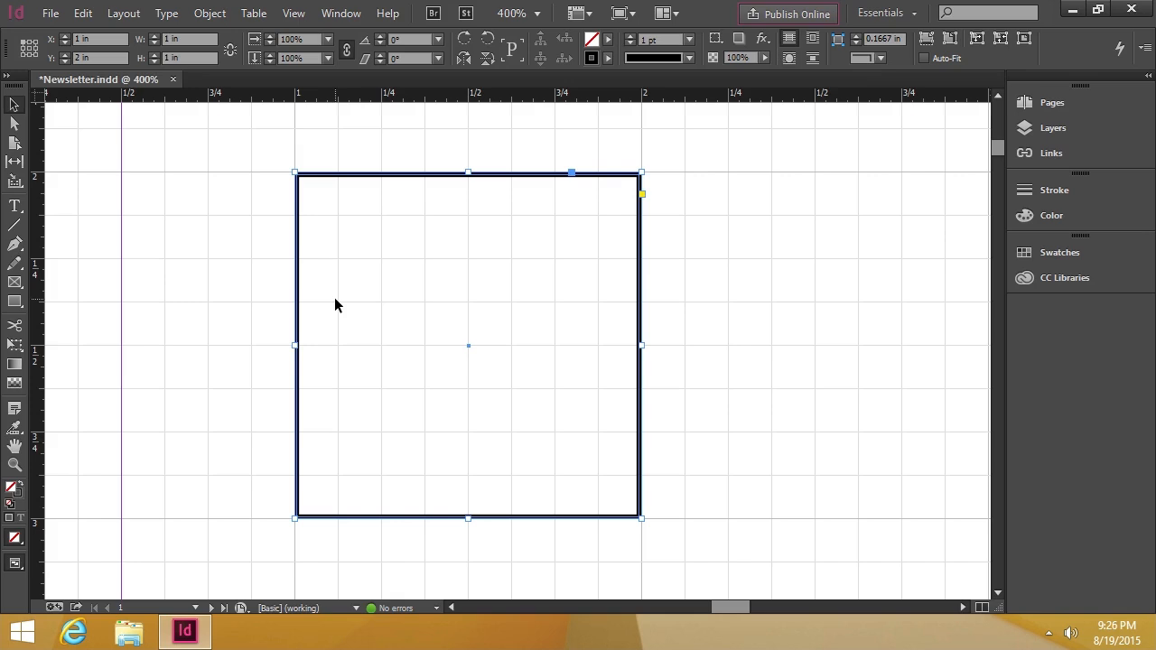
# Open the Grids preferences and set the baseline grid color to Red, positioned relative to Top of Page.
pyautogui.click(82, 14)
pyautogui.moveTo(133, 643)
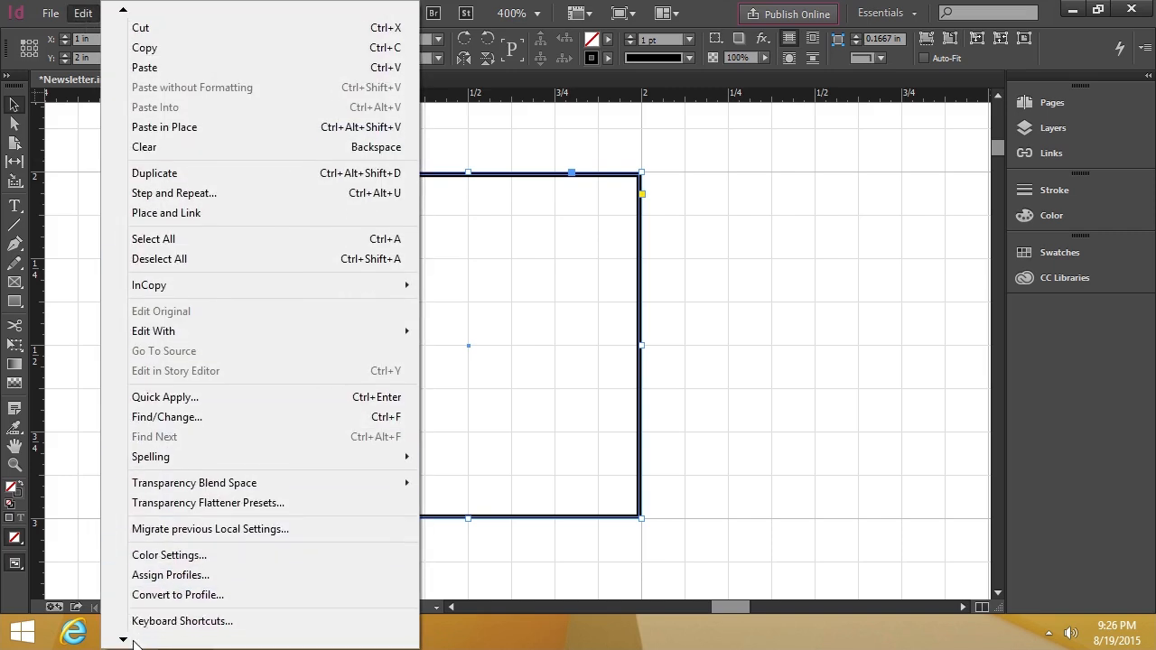
pyautogui.moveTo(148, 623)
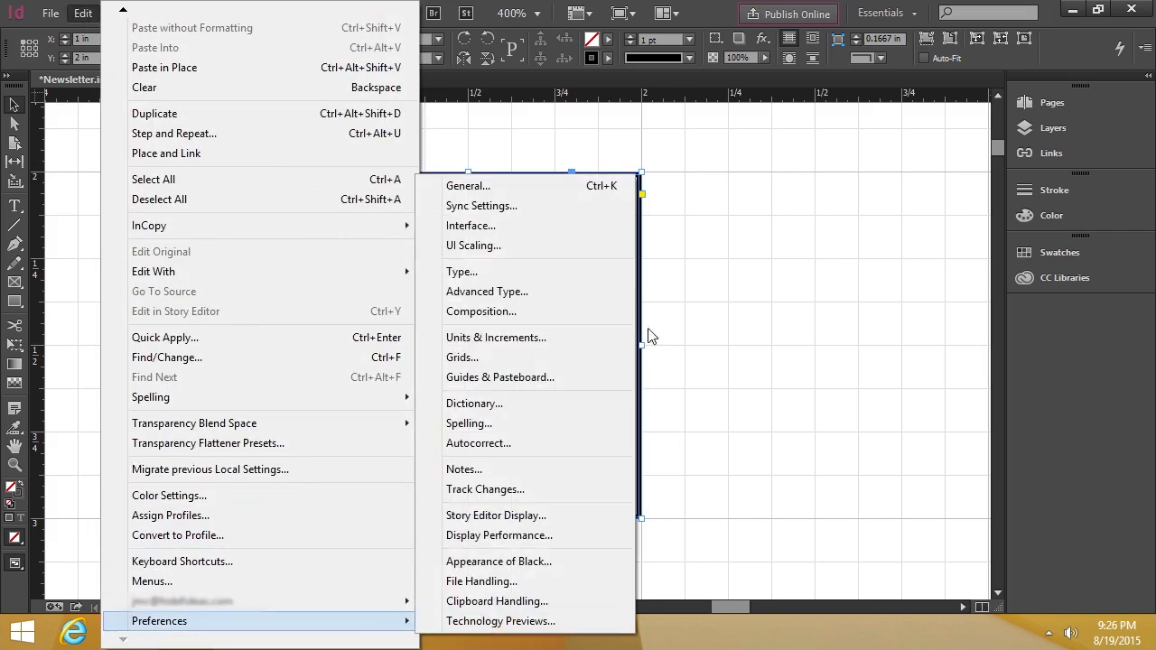
pyautogui.click(510, 365)
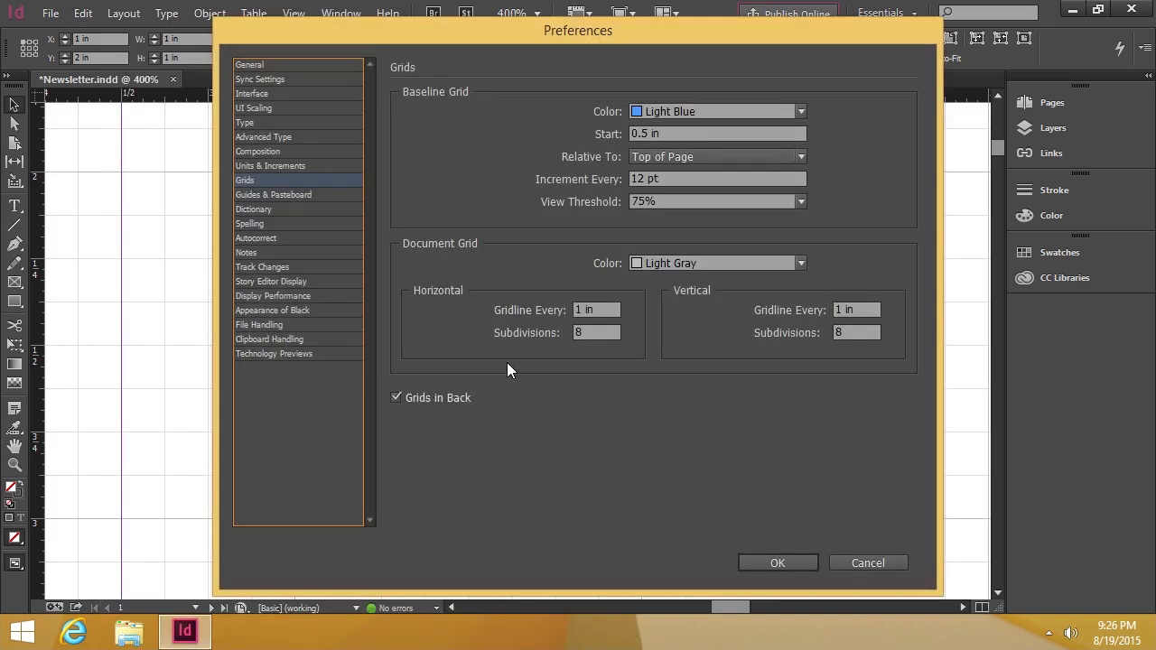
pyautogui.click(801, 111)
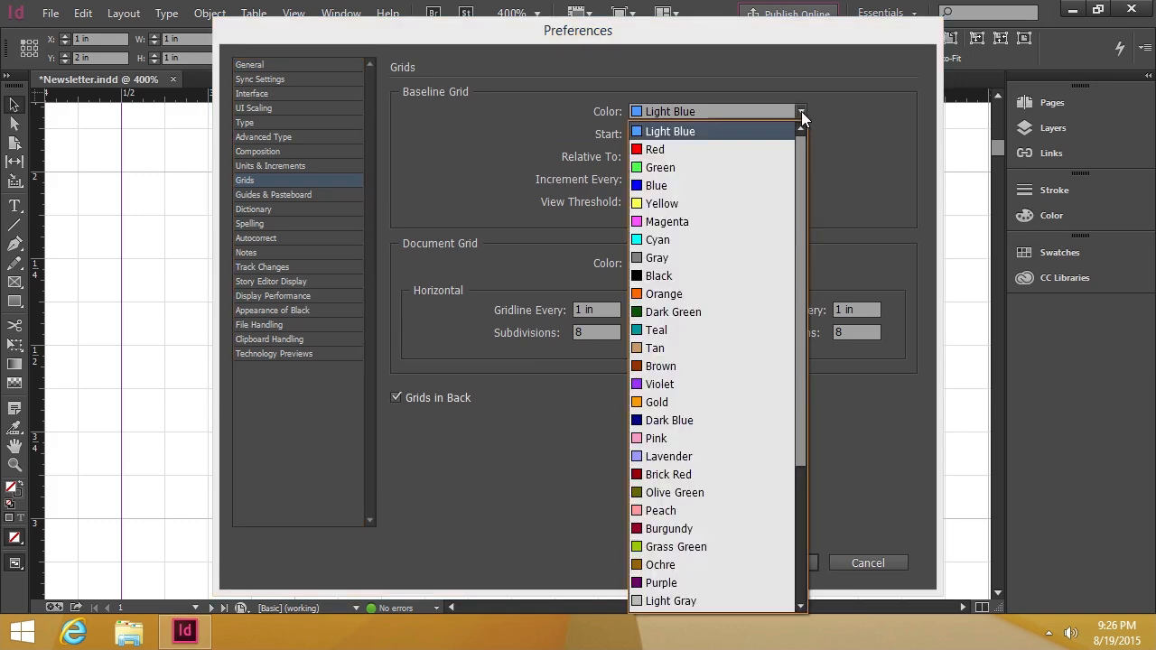
pyautogui.click(668, 149)
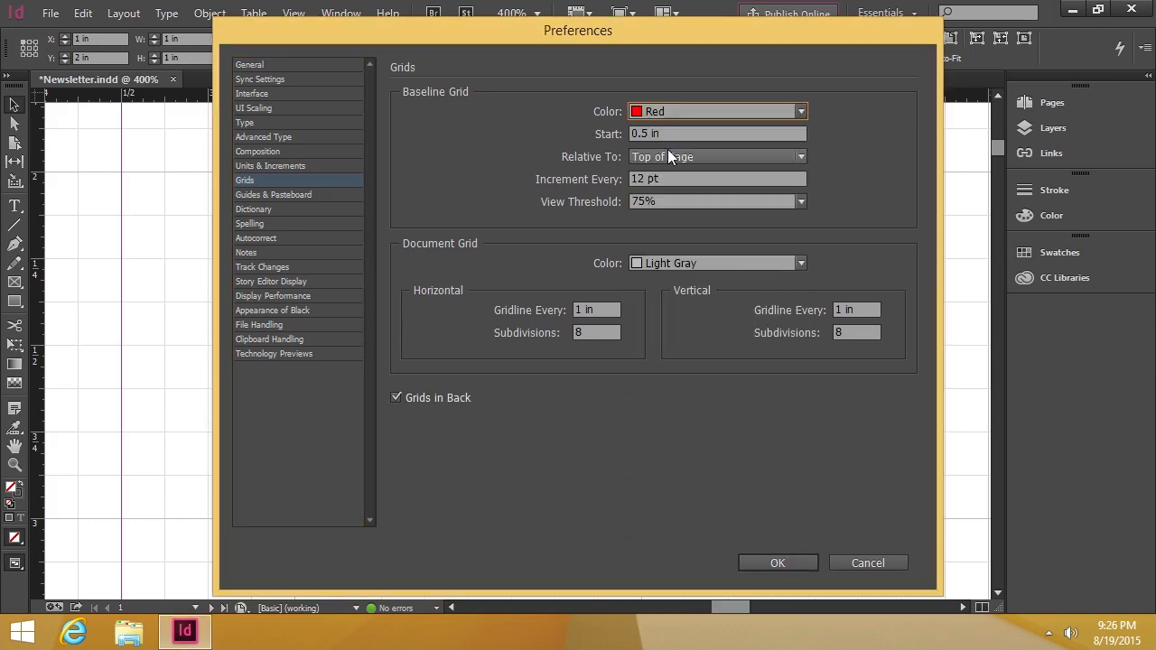
pyautogui.press('Tab')
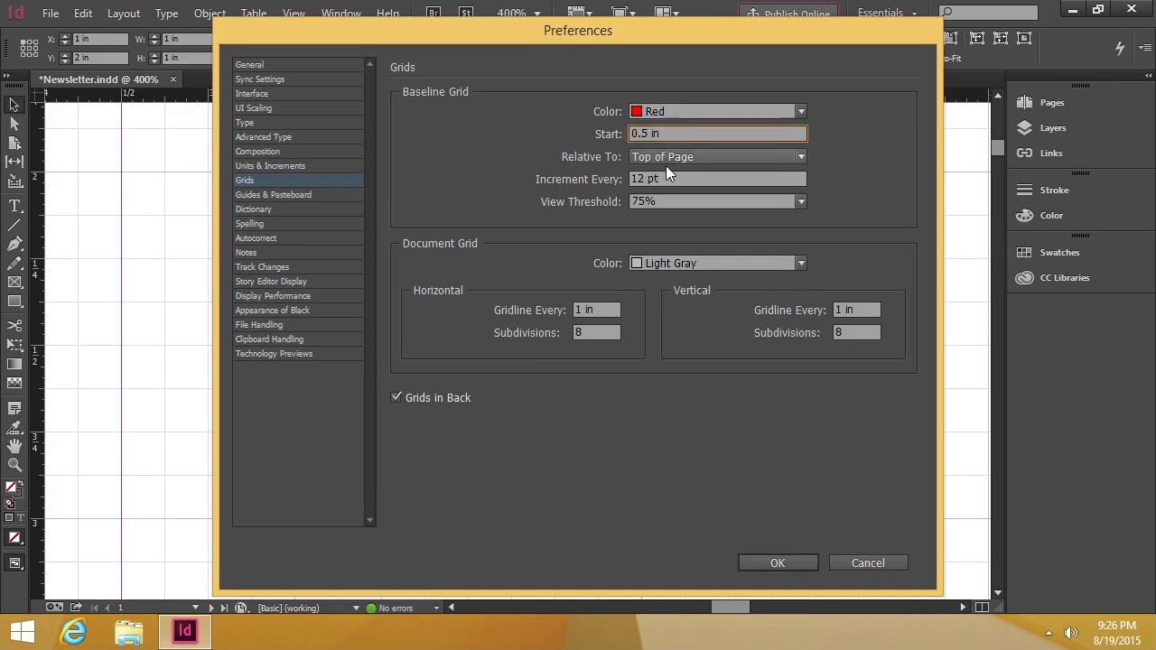
pyautogui.click(680, 154)
pyautogui.click(680, 153)
pyautogui.click(680, 153)
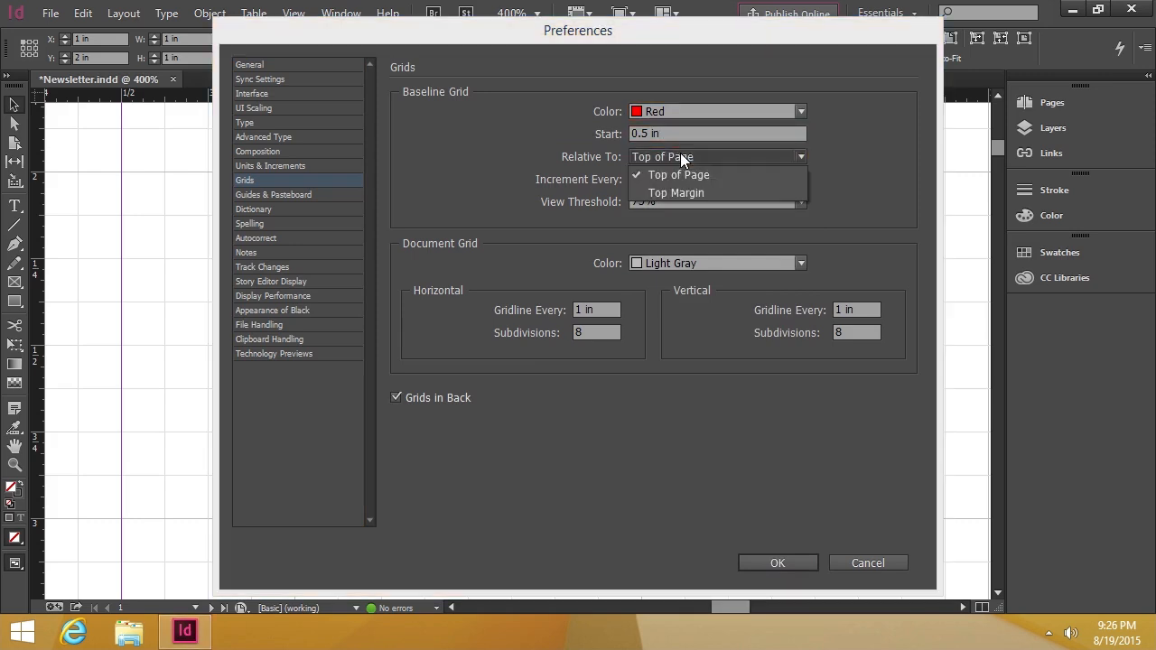
pyautogui.click(684, 174)
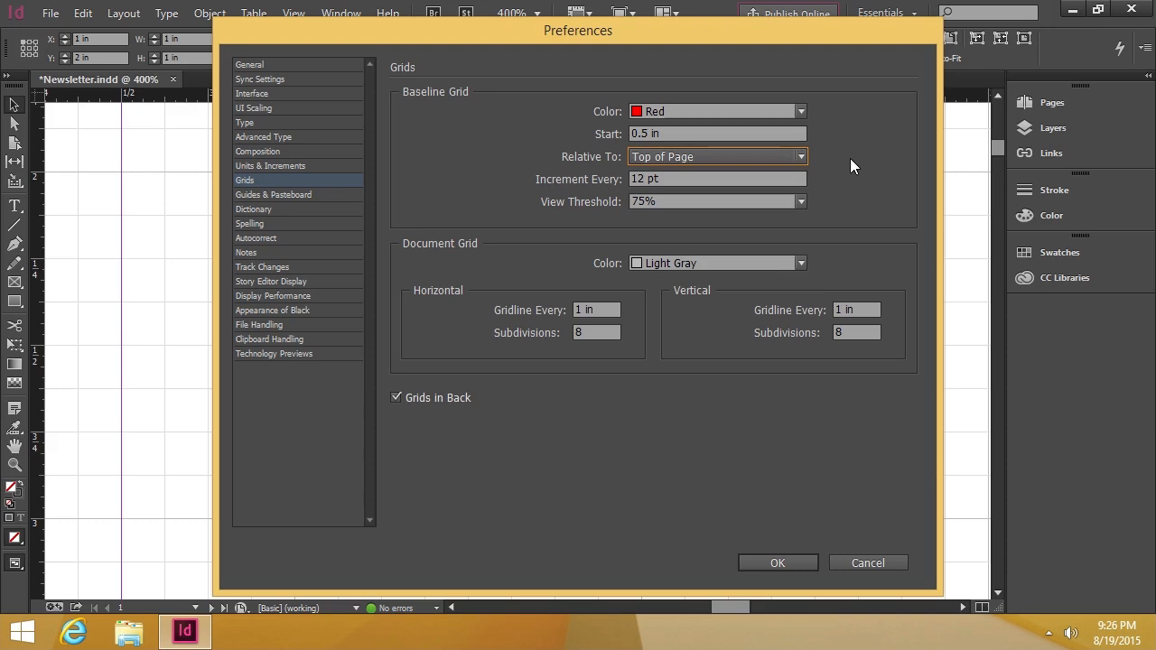
# Set the baseline grid increment to 24 pt and its view threshold to 100%.
pyautogui.click(669, 178)
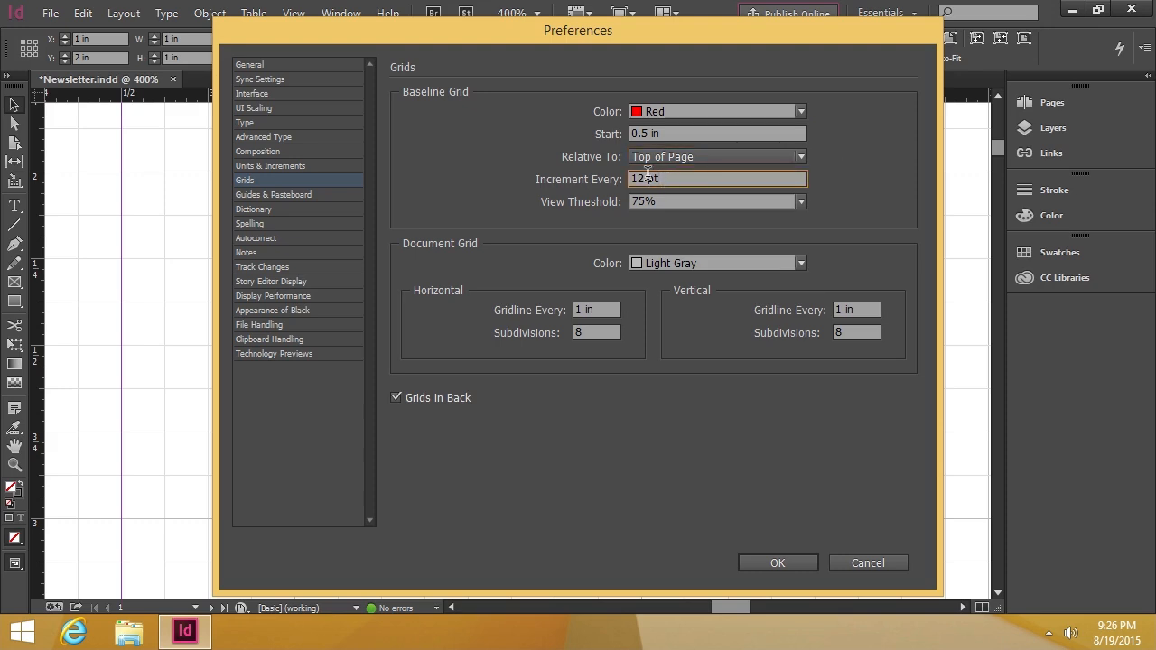
pyautogui.doubleClick(642, 178)
pyautogui.write('24')
pyautogui.click(801, 201)
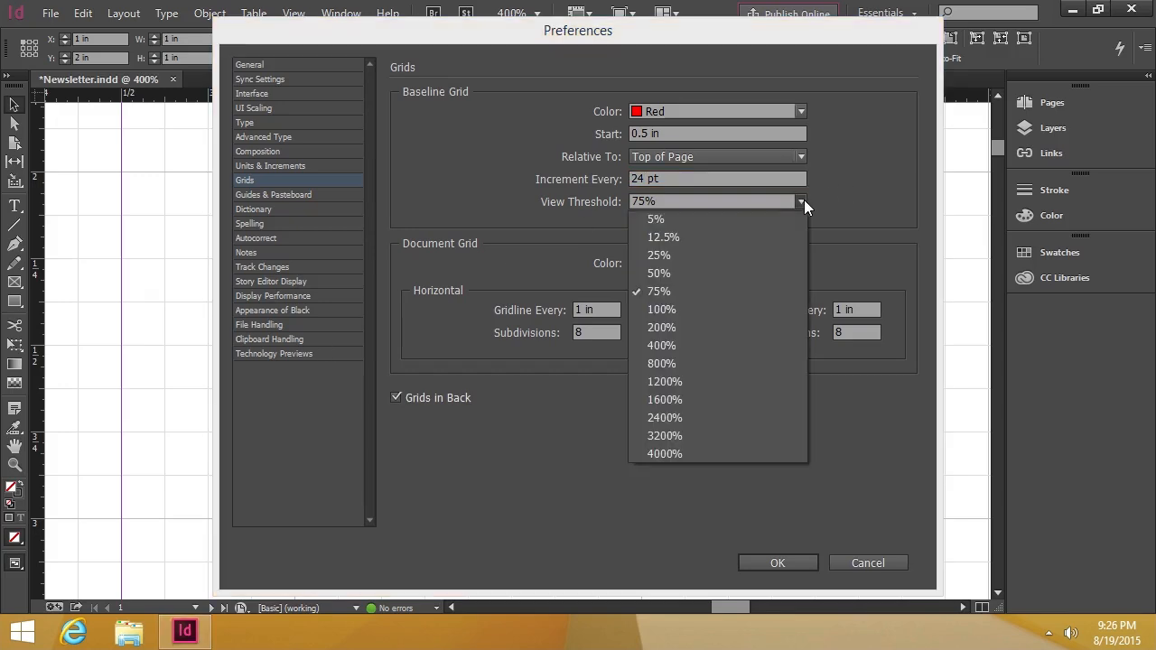
pyautogui.click(663, 309)
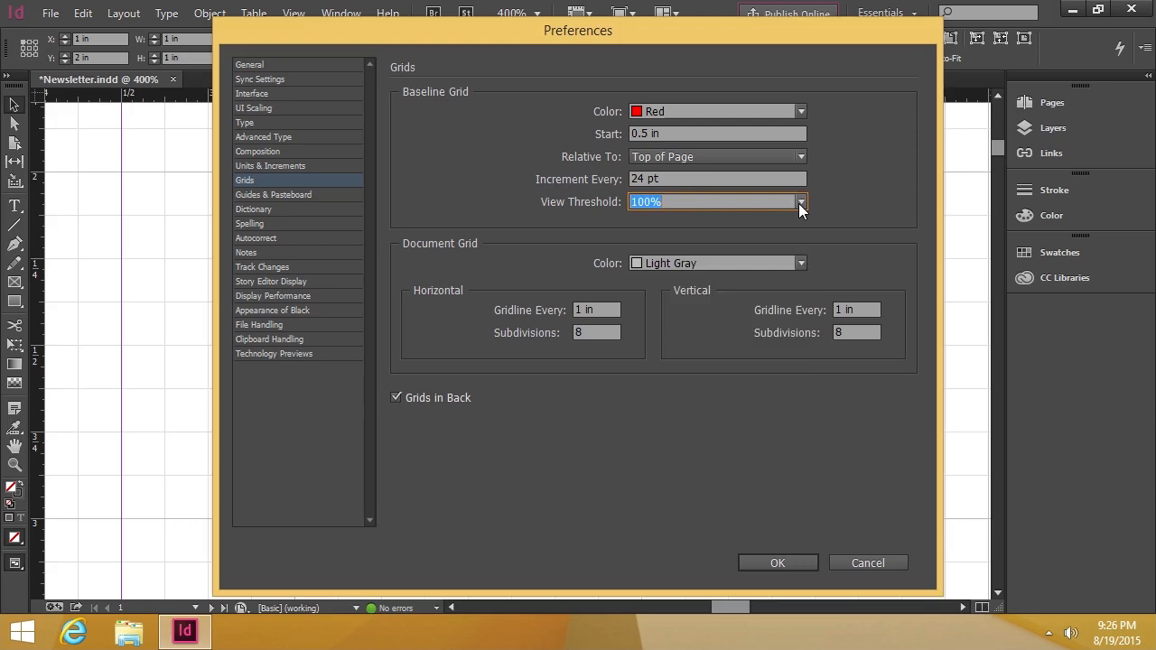
pyautogui.click(799, 203)
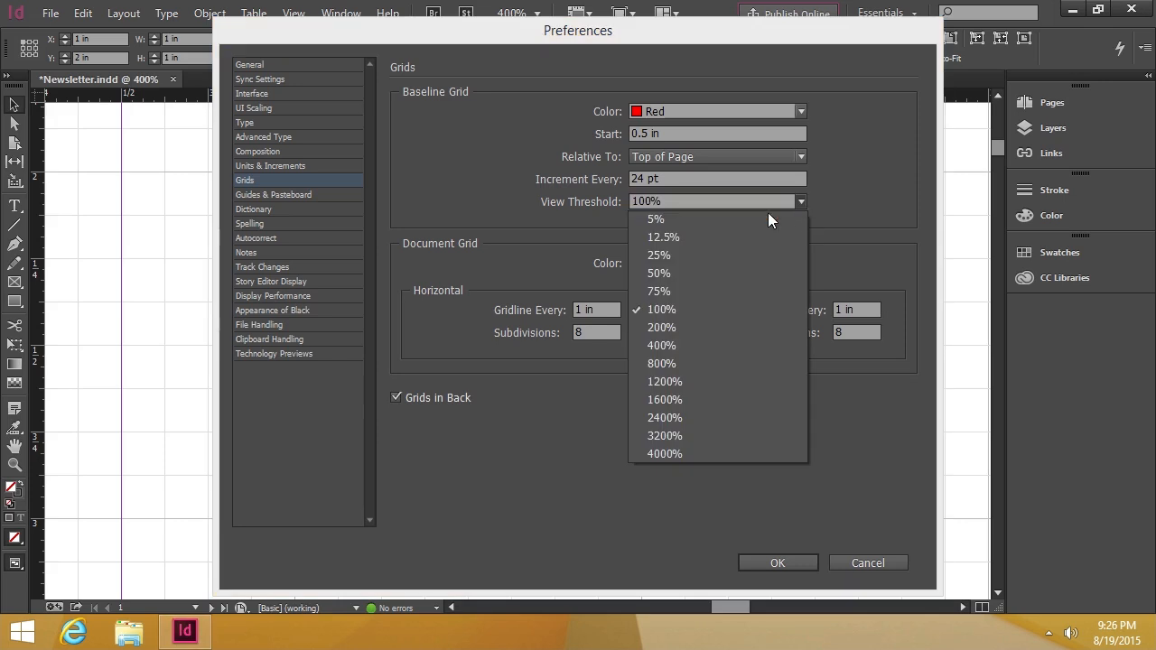
pyautogui.click(852, 214)
# Set the document grid color to Cyan with 4 horizontal and 4 vertical subdivisions, and apply the preferences.
pyautogui.click(802, 263)
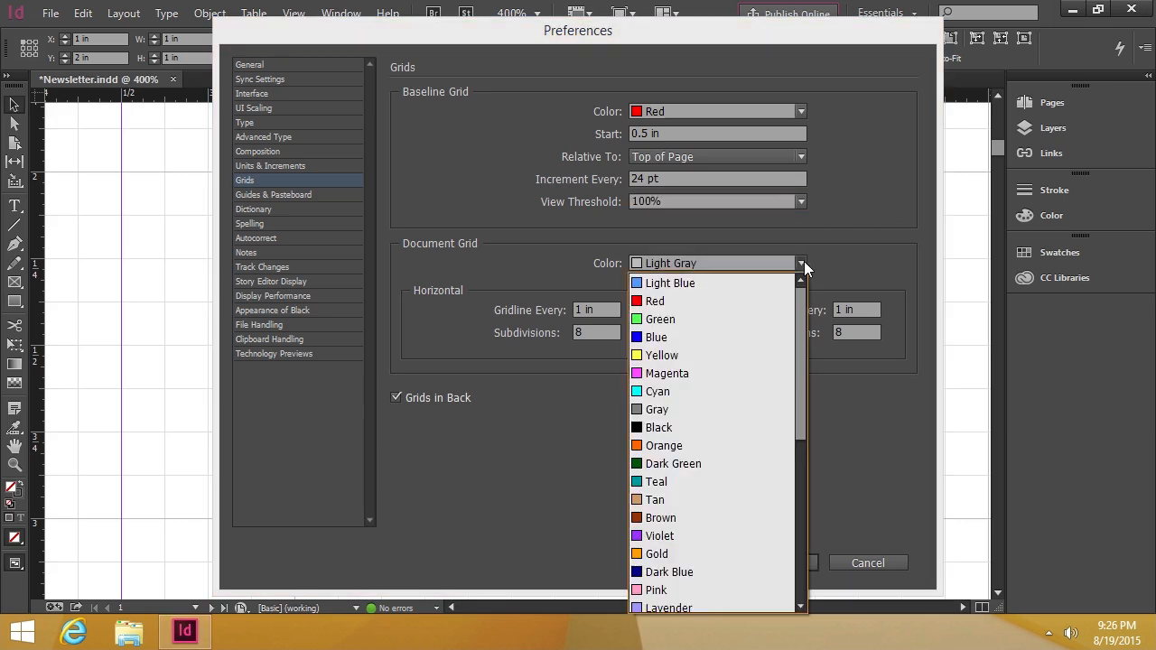
pyautogui.click(658, 397)
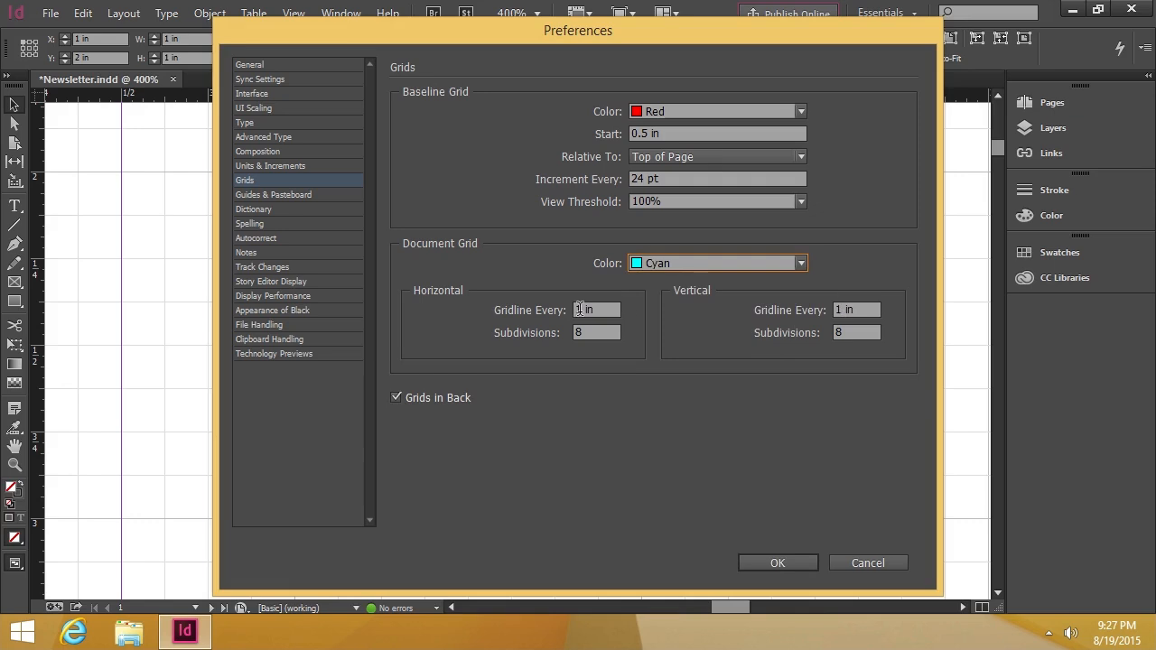
pyautogui.click(578, 309)
pyautogui.doubleClick(578, 309)
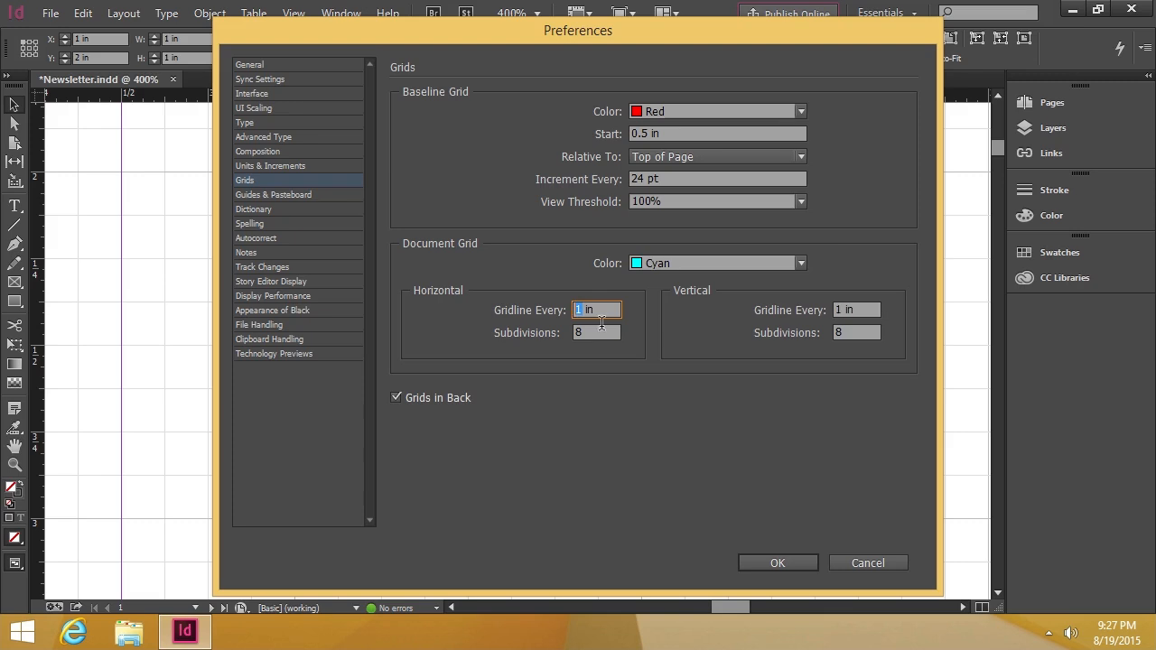
pyautogui.doubleClick(569, 331)
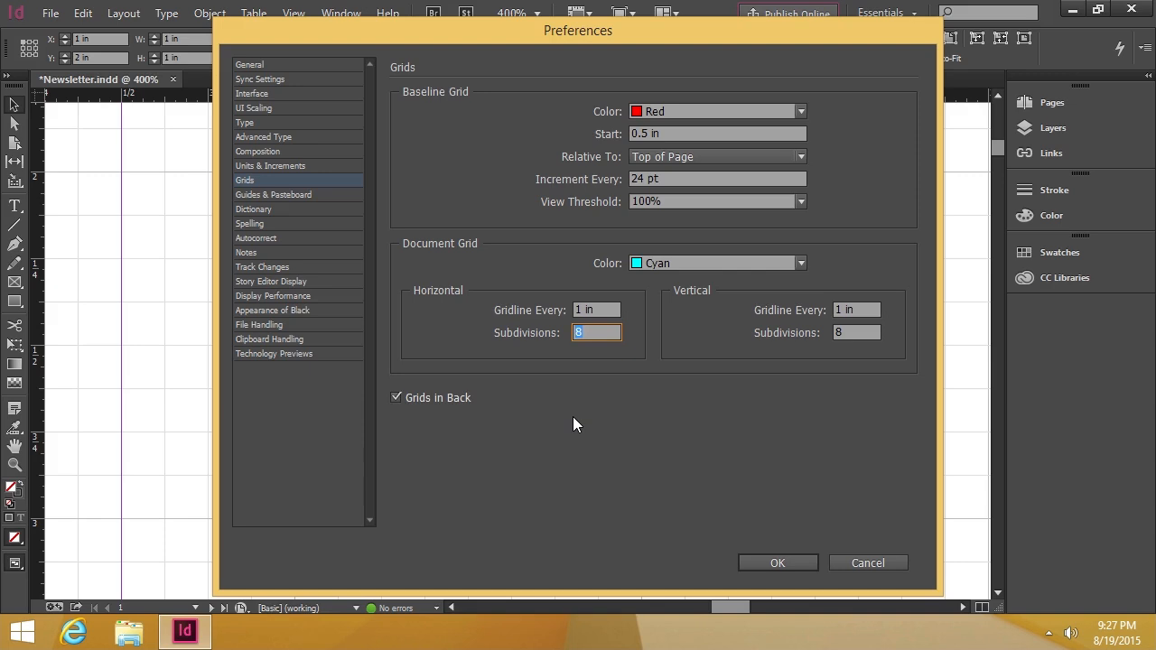
pyautogui.write('4')
pyautogui.doubleClick(849, 333)
pyautogui.write('4')
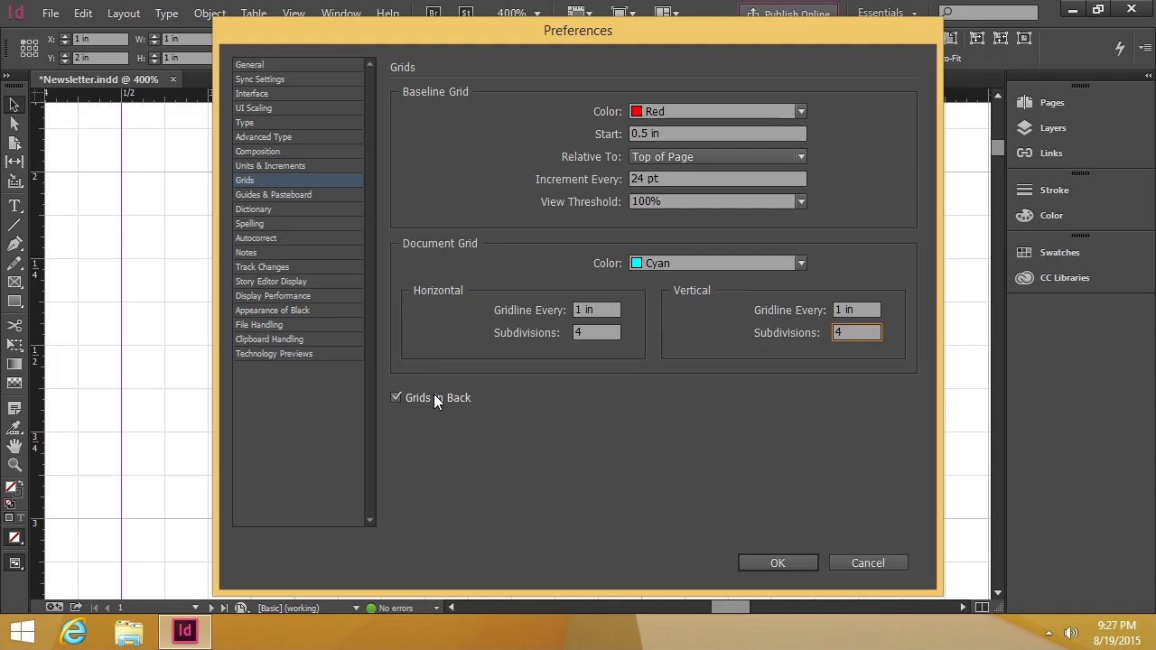
pyautogui.moveTo(385, 34); pyautogui.dragTo(707, 36)
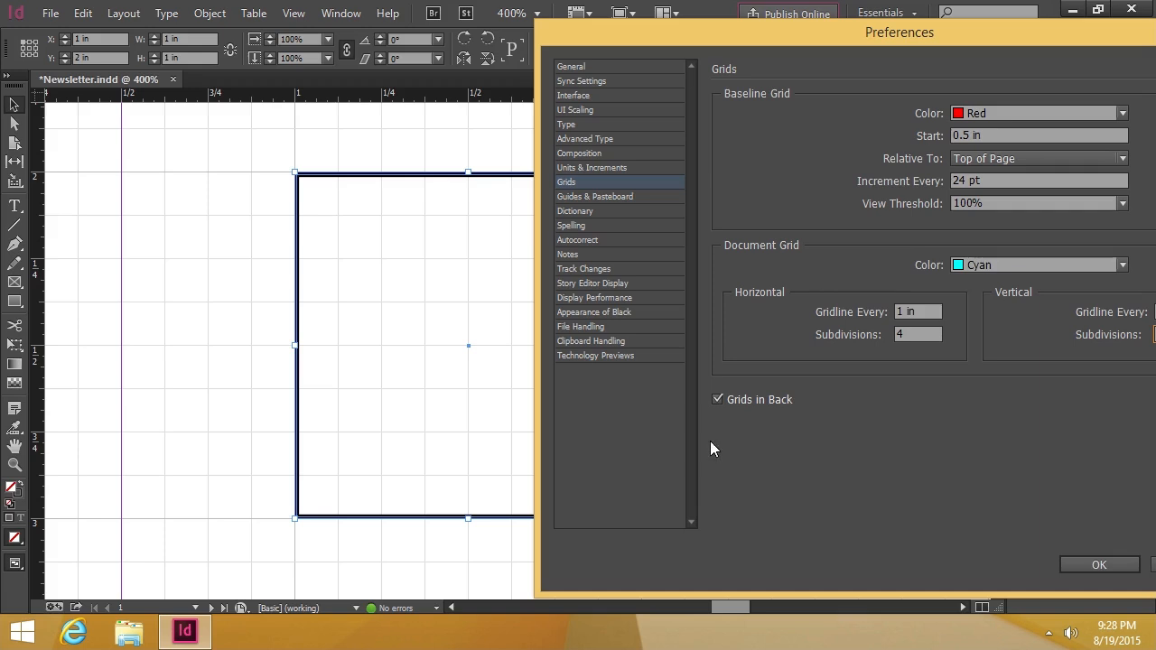
pyautogui.click(1073, 564)
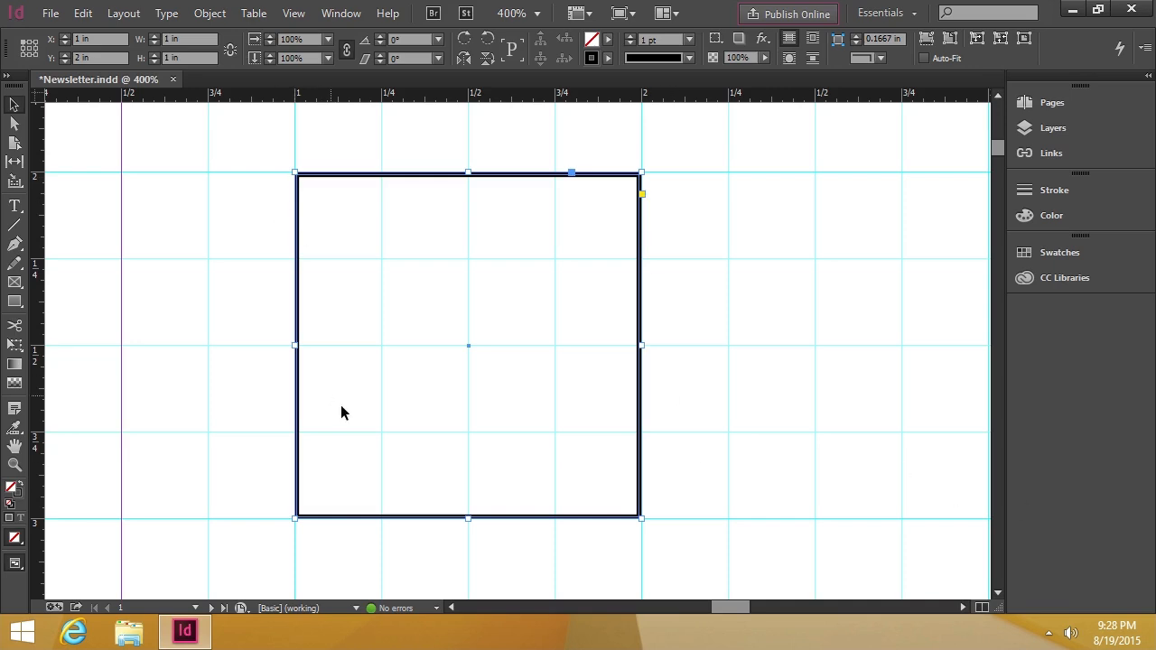
# Extend the rectangle's left edge to the gridline at 0.75 in, making it 1.25 in wide.
pyautogui.moveTo(295, 520); pyautogui.dragTo(206, 522)
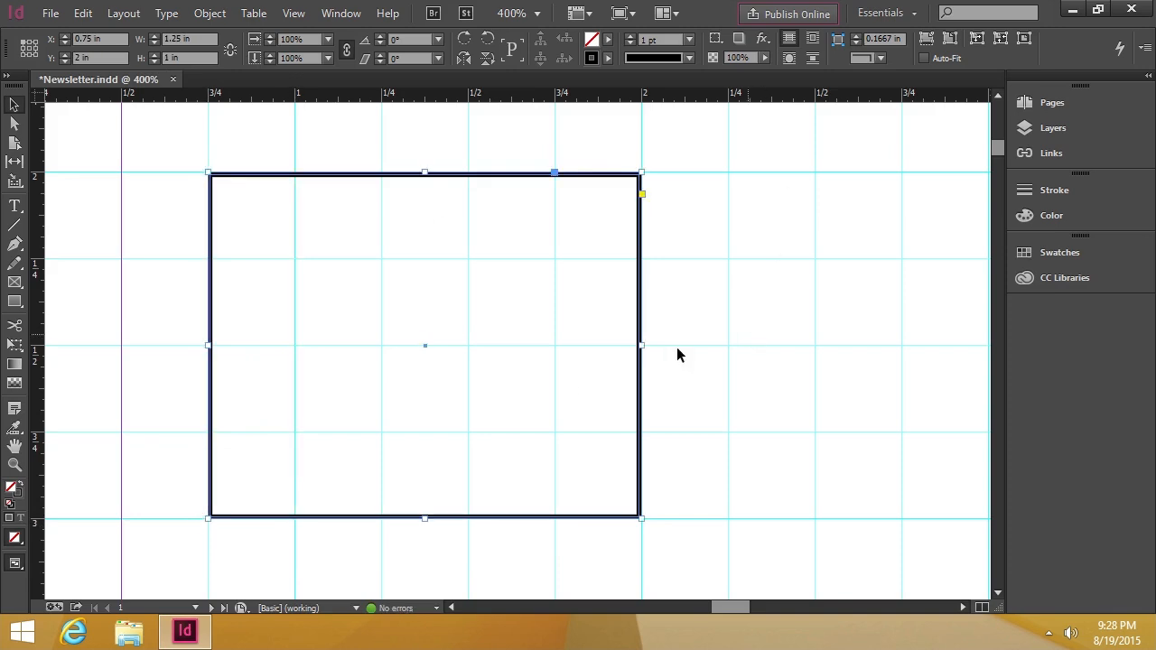
pyautogui.scroll(-5, 664, 378)
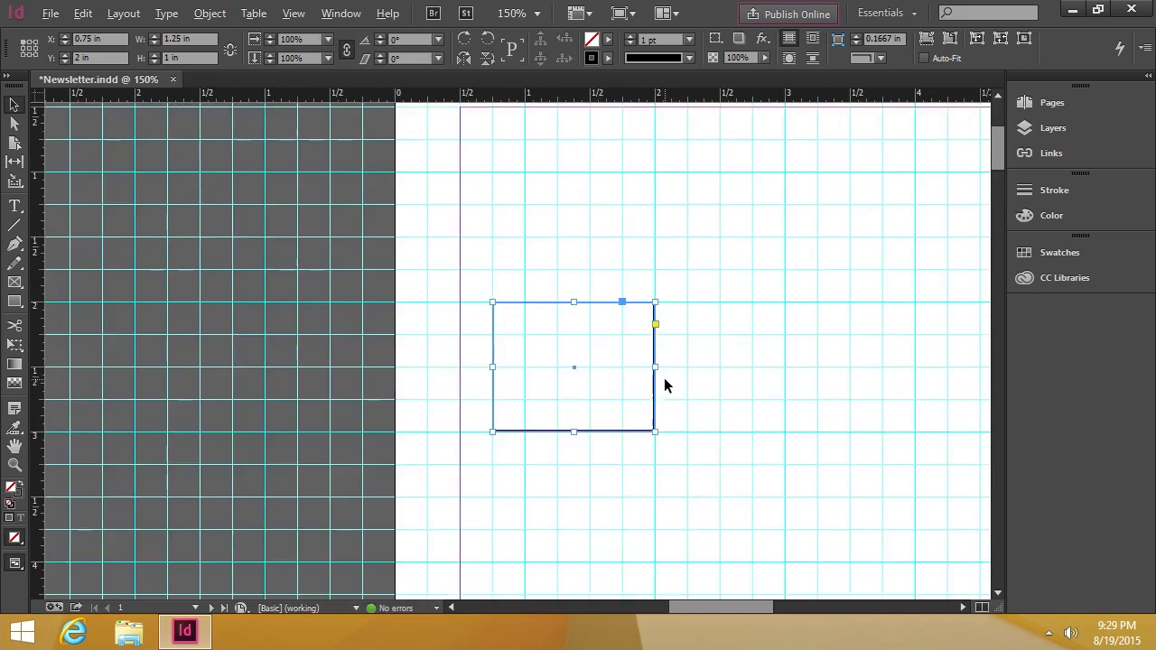
pyautogui.scroll(-1, 831, 363)
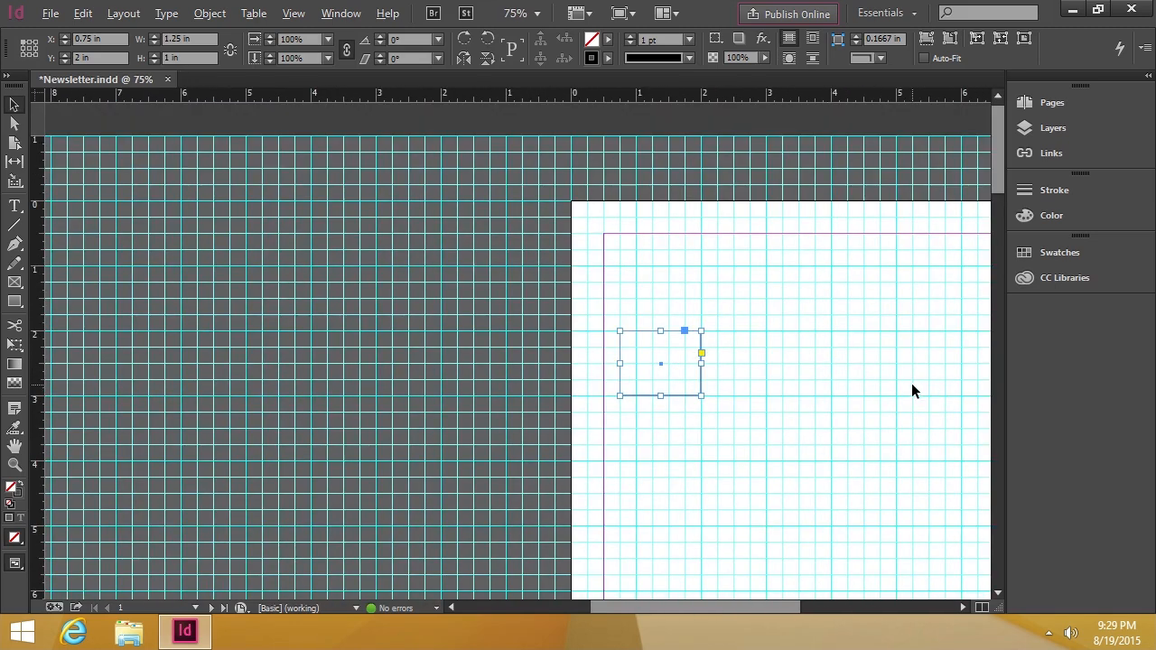